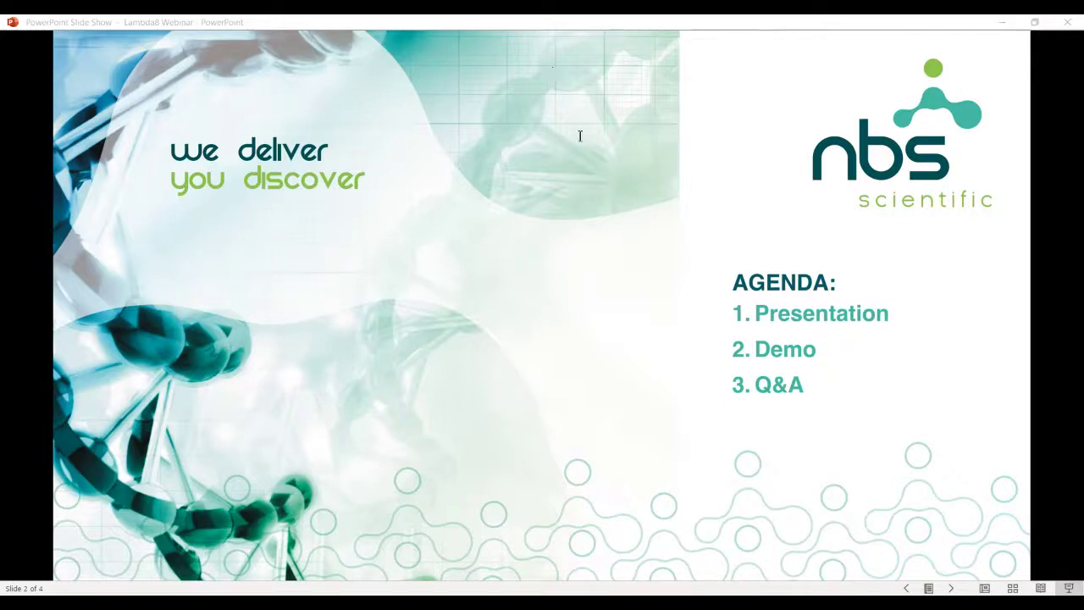
Switch from the slides to the Lambda8 Spec Sheet 2 PDF in Edge and scroll through its specifications
key(alt+Tab)
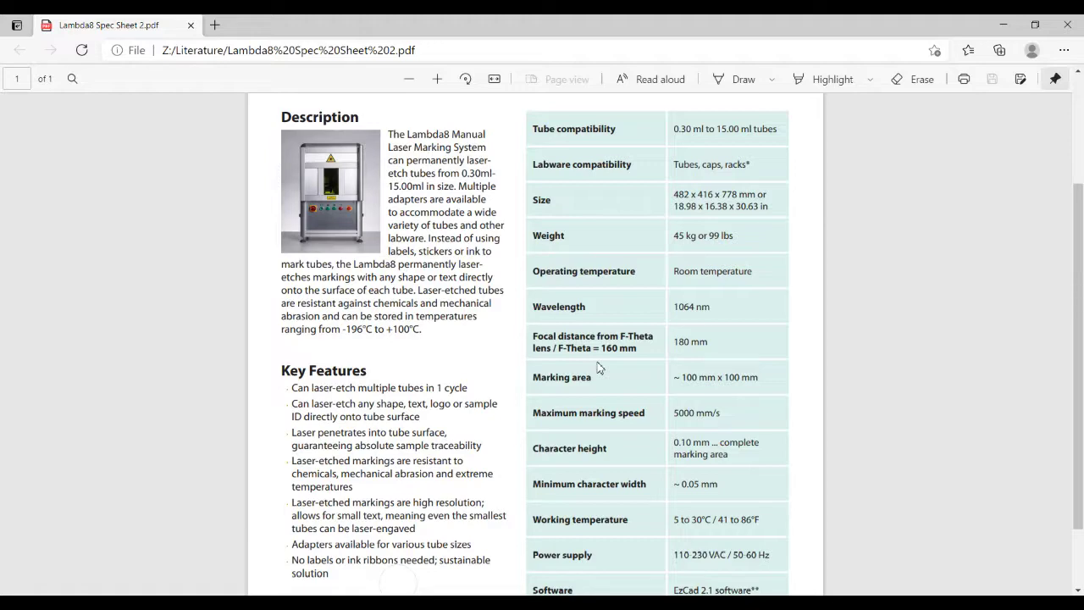
scroll(598, 366, down, 2)
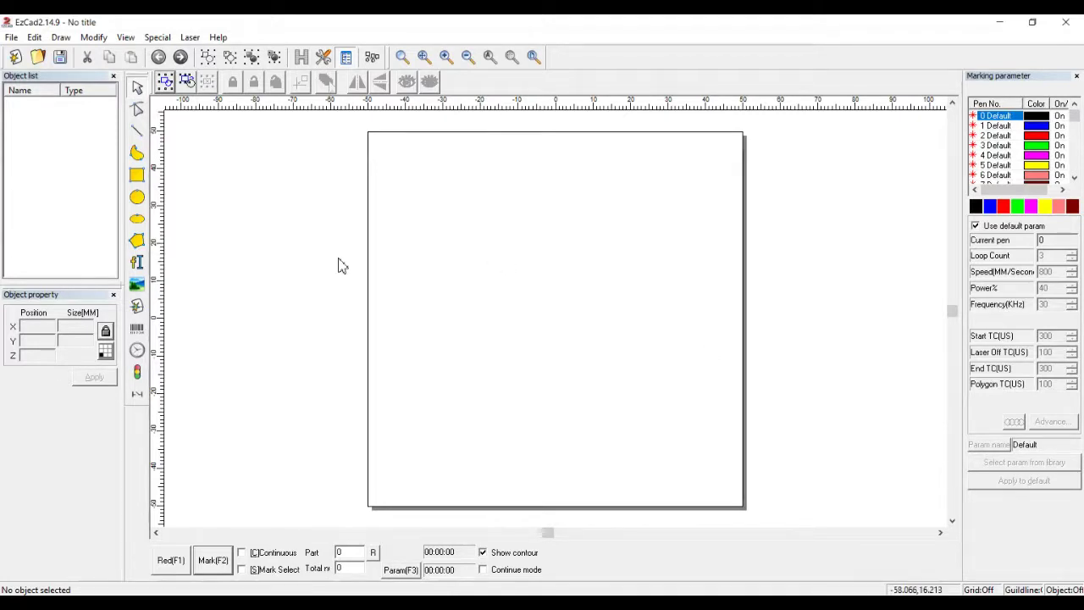
Place a new text object near the top of the blank work area with Draw > Text
click(58, 38)
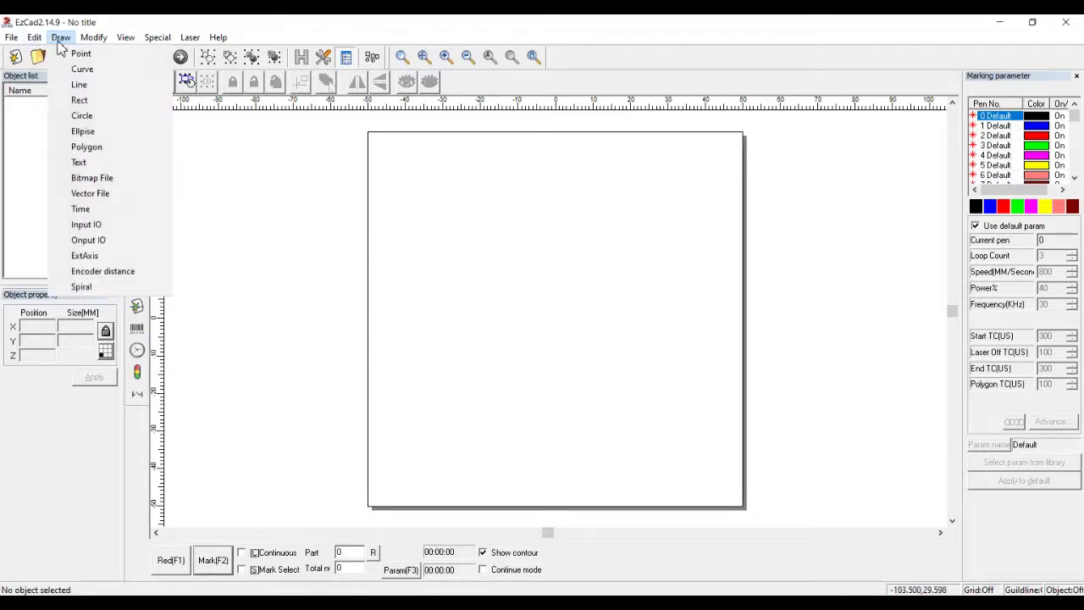
click(100, 164)
click(509, 241)
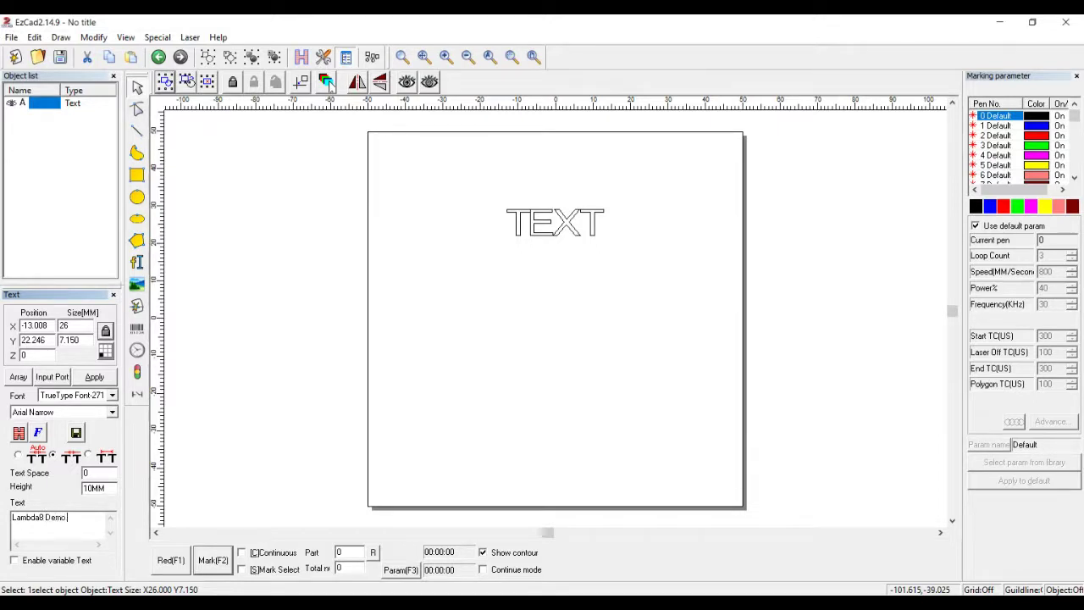
Make the text three lines (Lambda8 Demo, 5/5/21, Sample ID), move it lower-left, shrink to 27.195 × 12.237 mm
text(5/5/21)
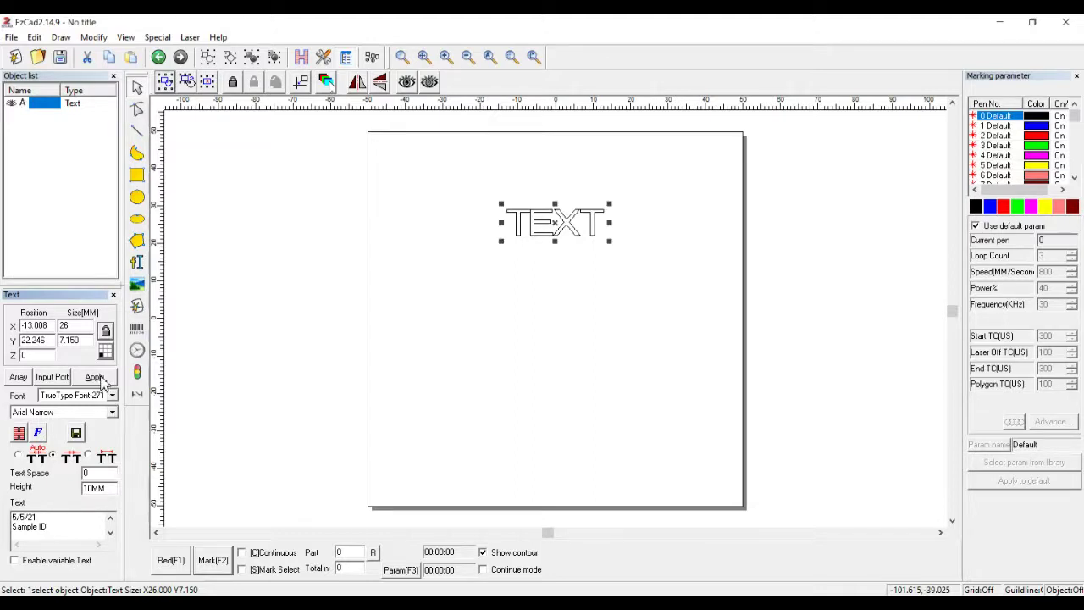
click(95, 378)
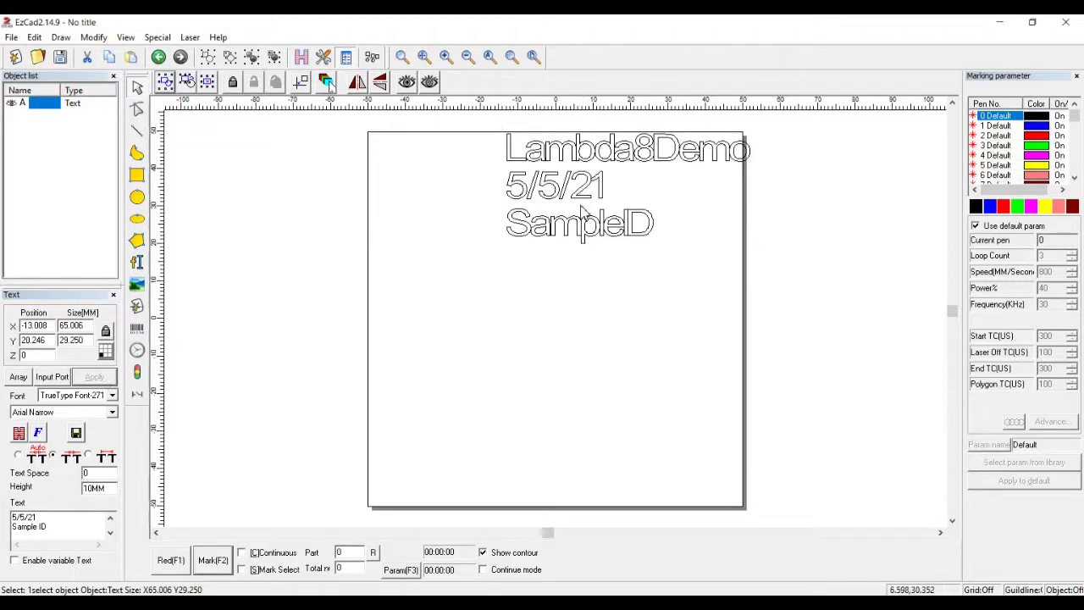
drag(581, 212, 488, 411)
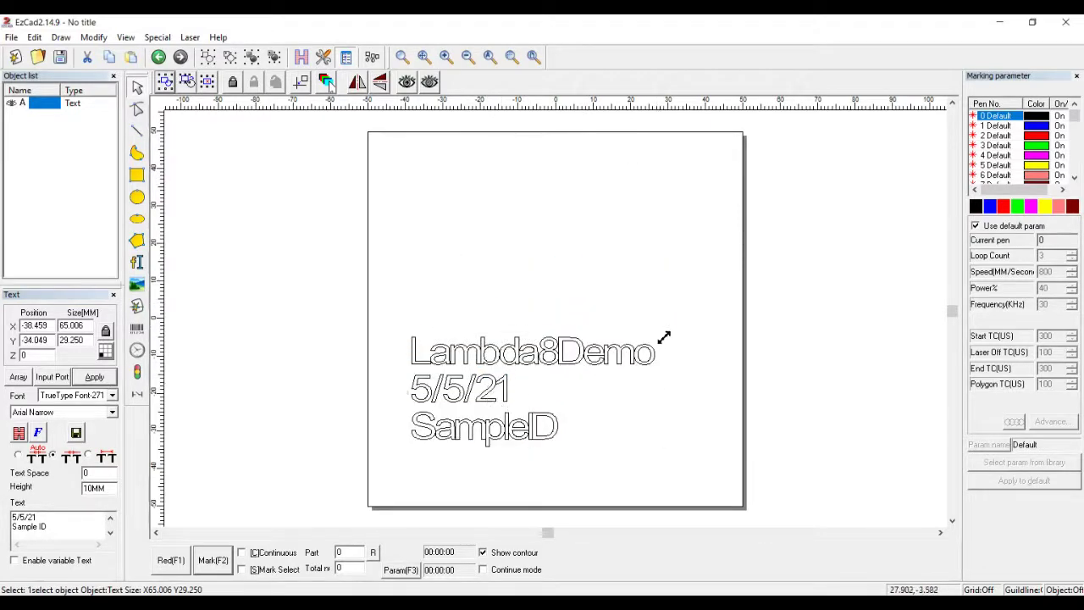
drag(664, 337, 601, 404)
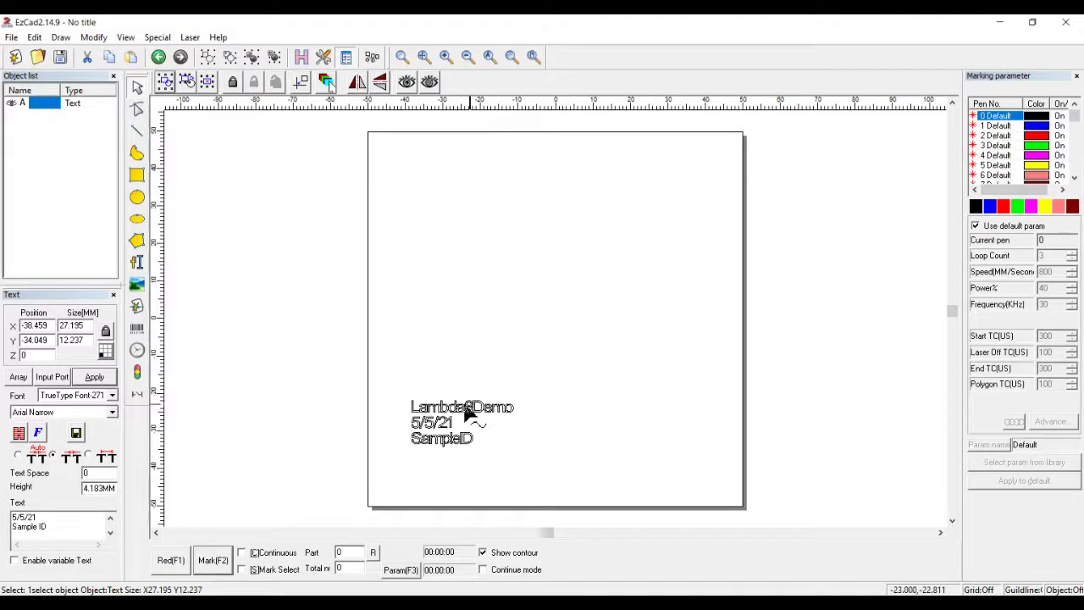
click(18, 433)
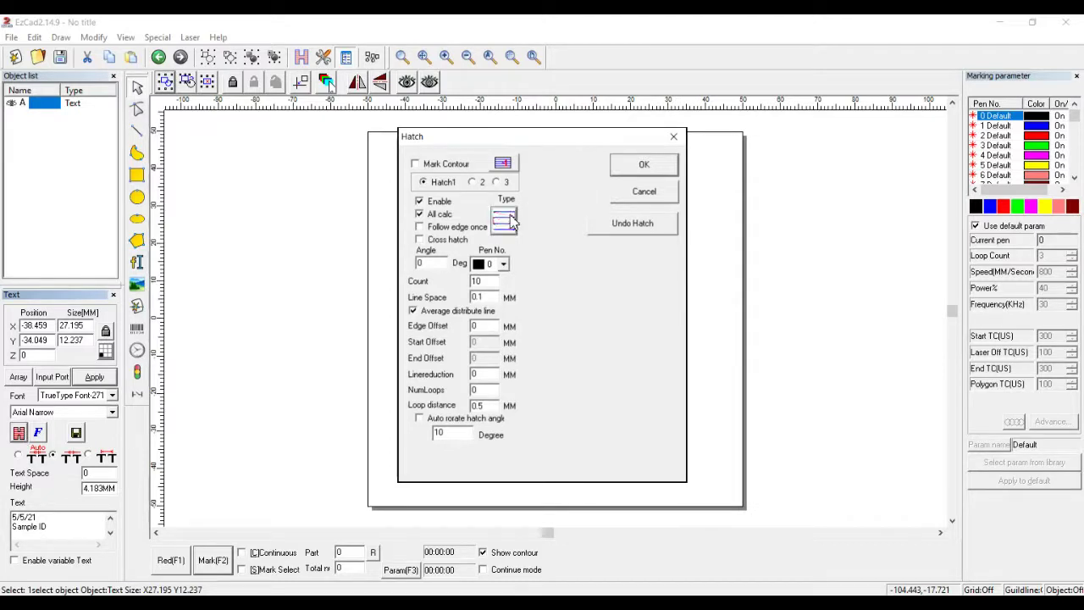
Hatch-fill the three-line text with a line pattern so it appears solid black
click(508, 222)
click(508, 222)
click(508, 222)
click(509, 222)
click(674, 165)
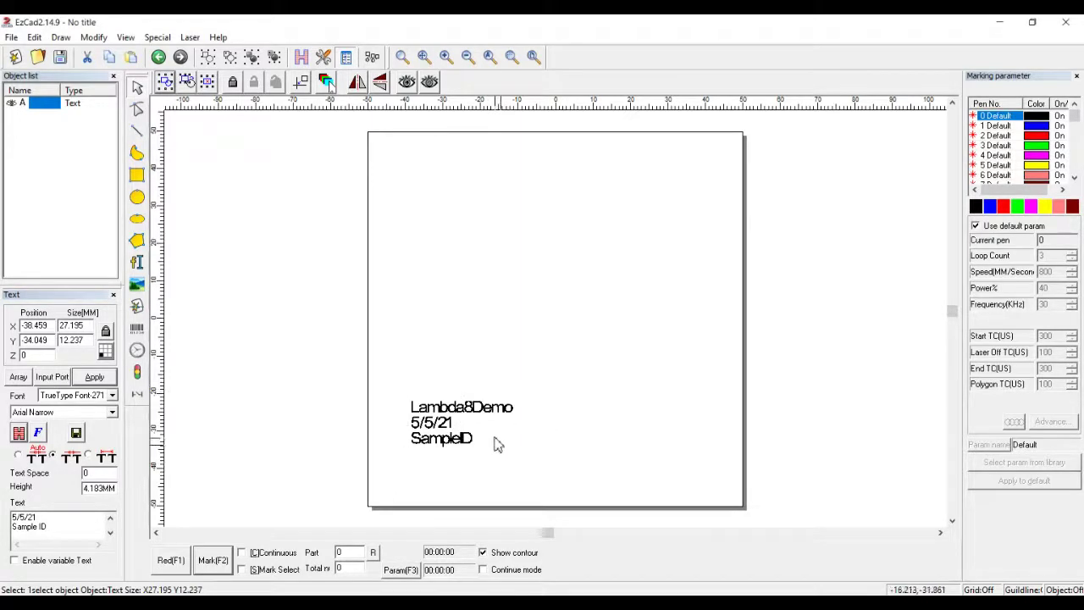
click(566, 407)
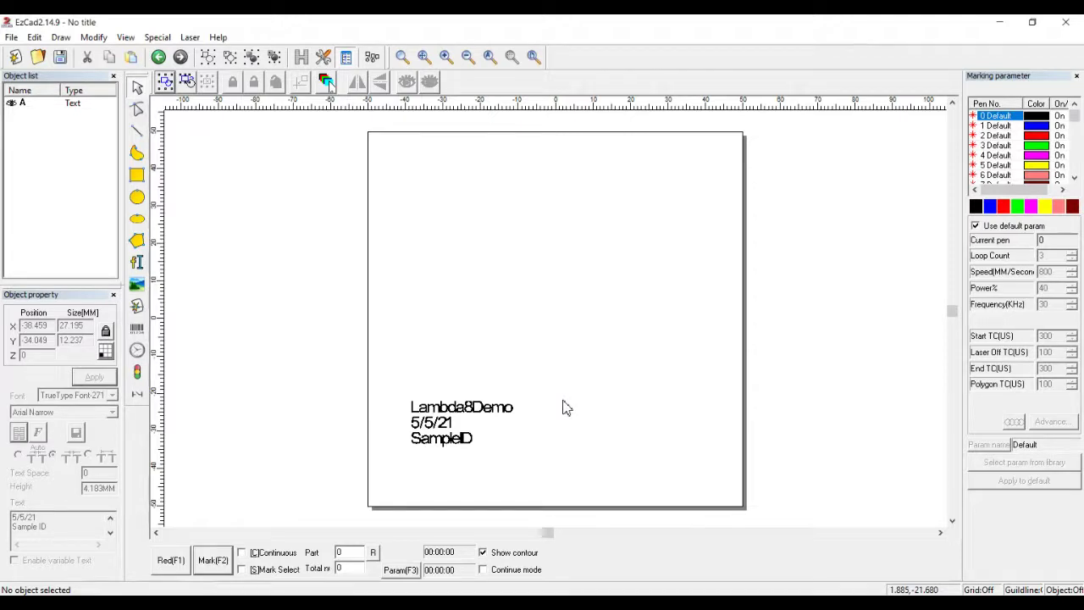
click(137, 331)
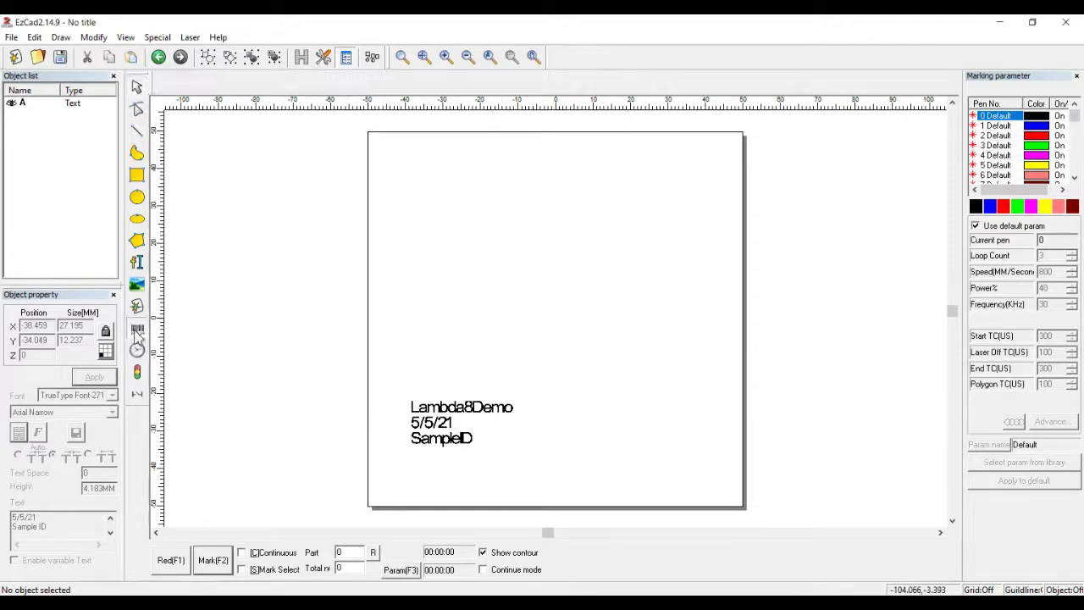
Place a barcode object above the text, keeping the BarCode Font-34 font
click(544, 297)
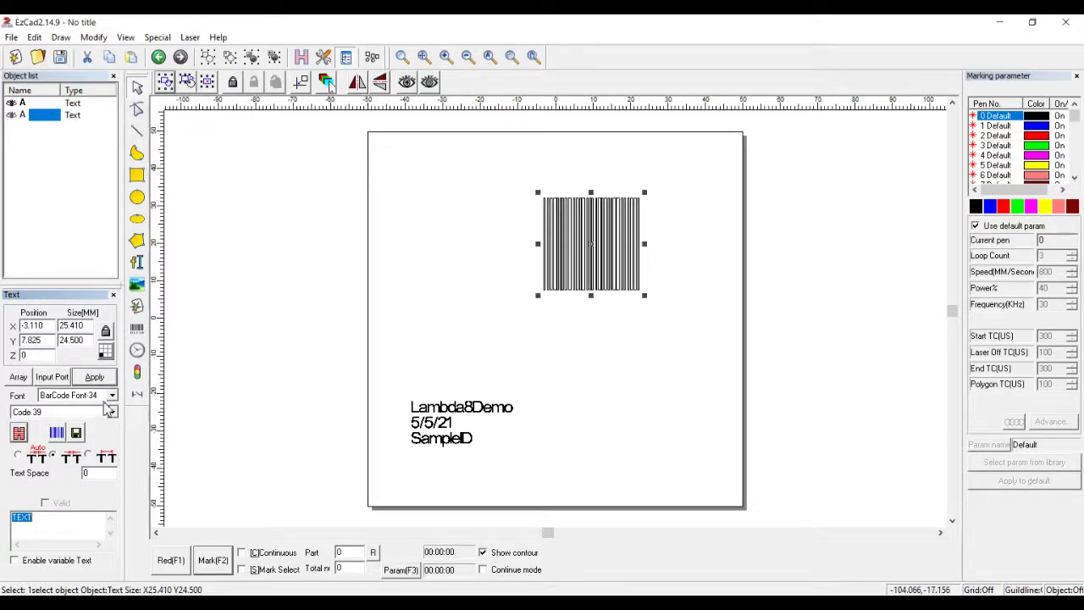
click(115, 399)
click(113, 398)
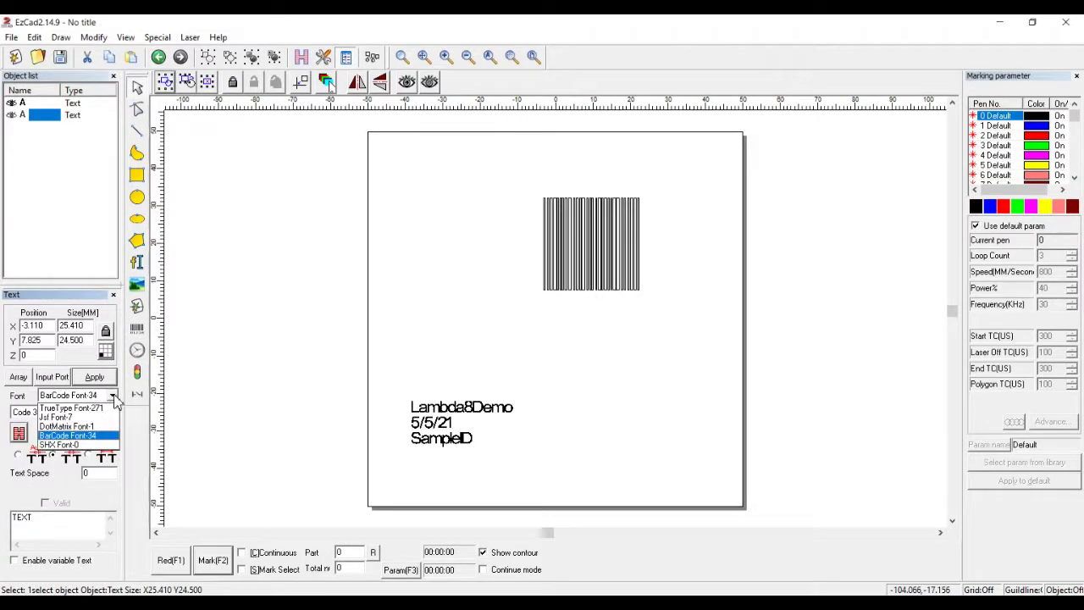
click(98, 438)
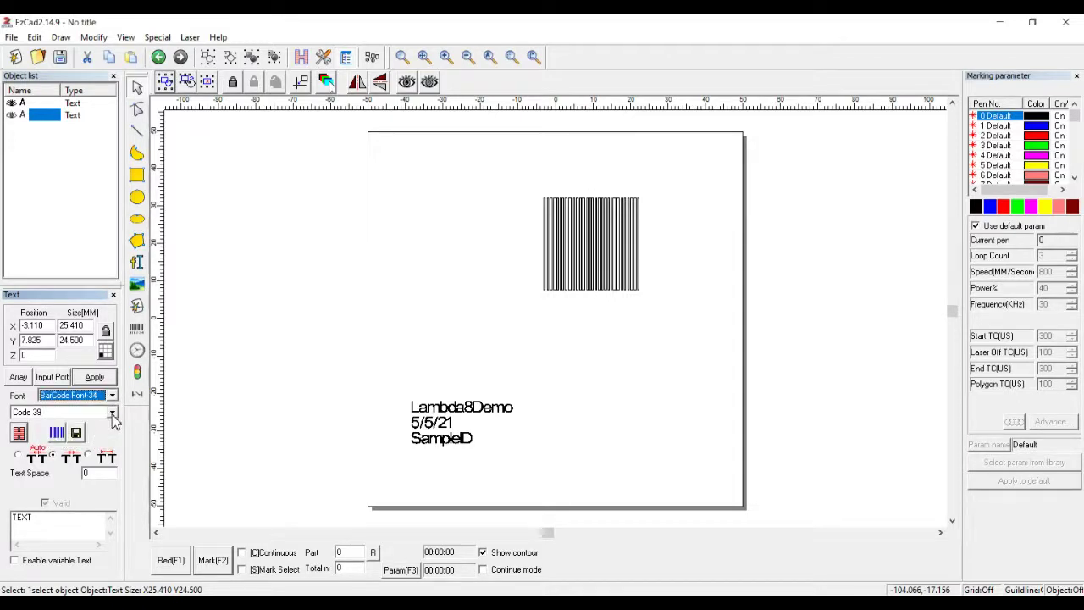
Change the barcode type to DATAMATRIX and set its content to 752798
click(112, 412)
scroll(100, 358, down, 5)
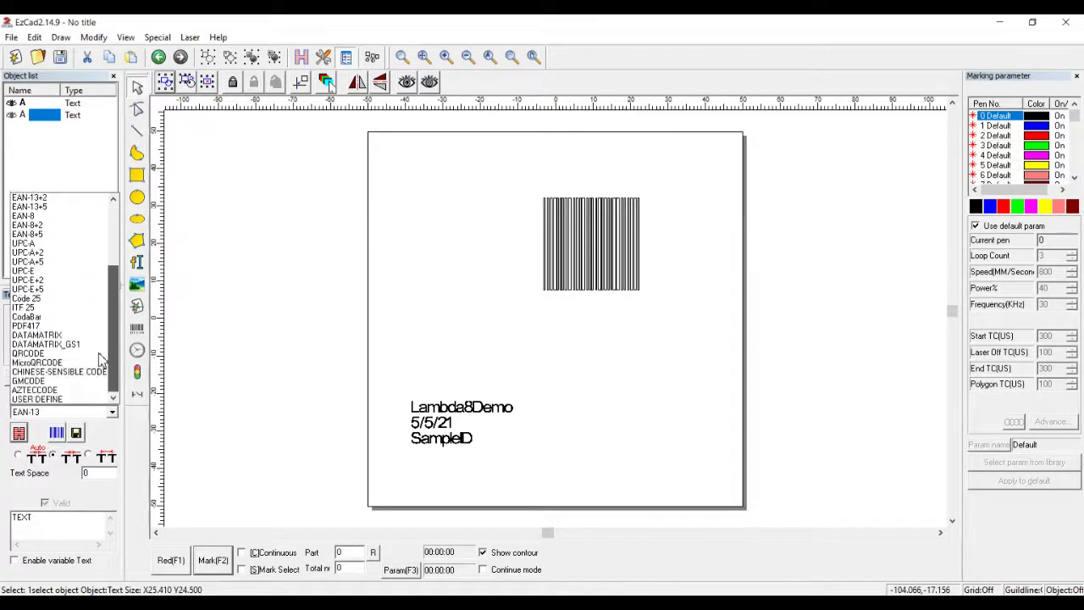
click(72, 335)
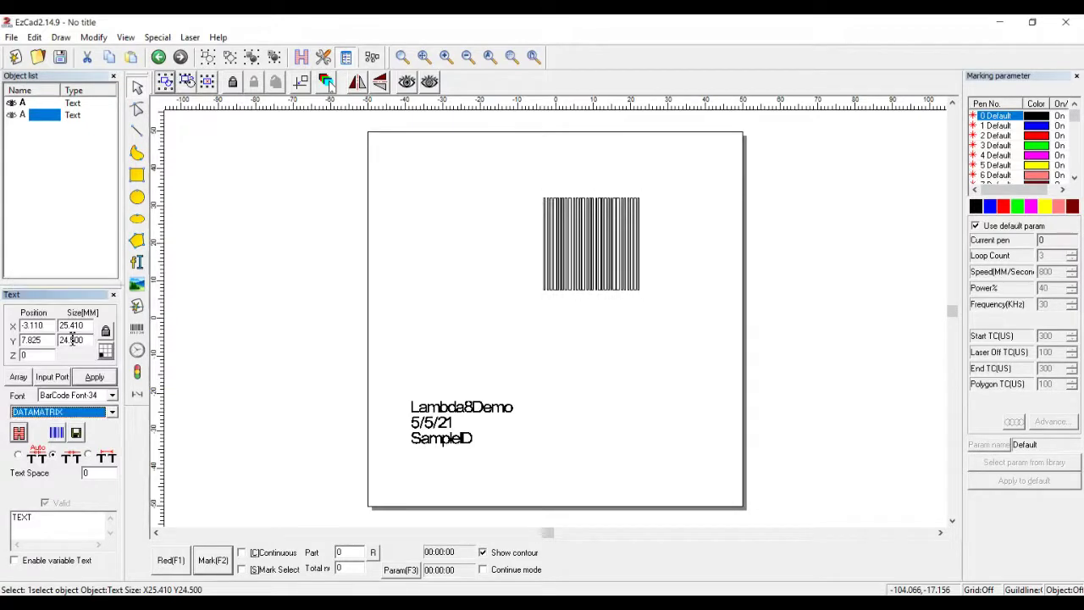
click(107, 383)
key(Tab)
key(BackSpace)
key(BackSpace)
key(BackSpace)
key(BackSpace)
text(752798)
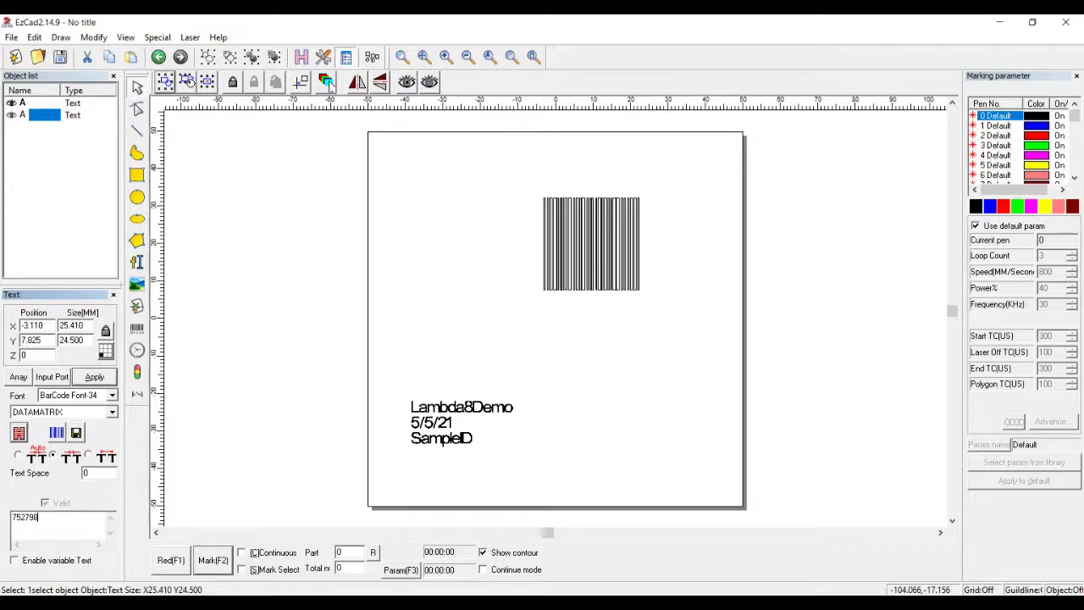
click(106, 379)
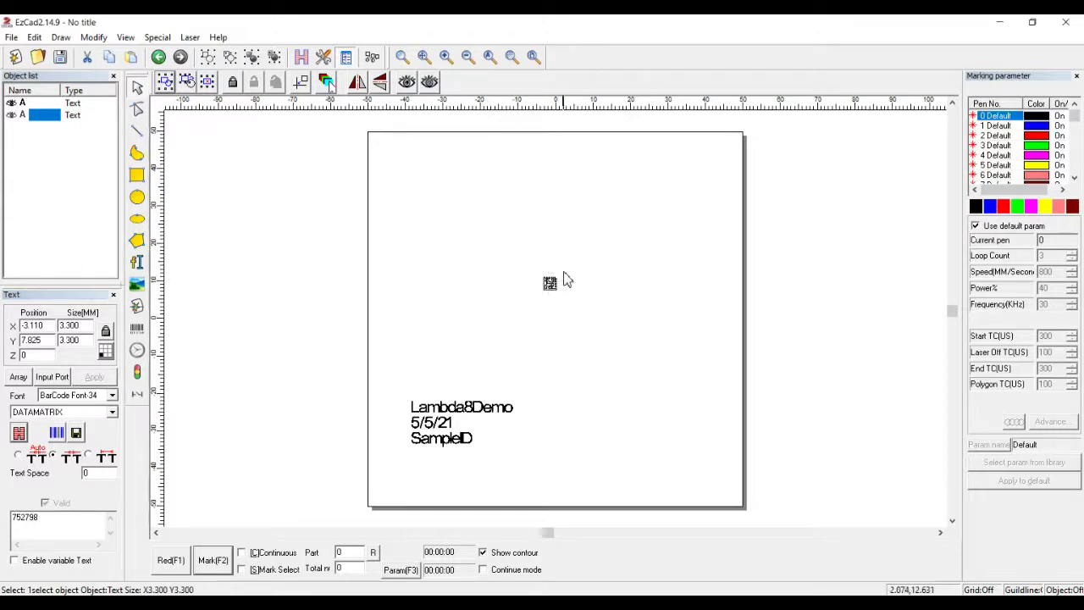
Enlarge the DataMatrix code to about 7.741 mm and give it a solid hatch fill
drag(566, 277, 540, 426)
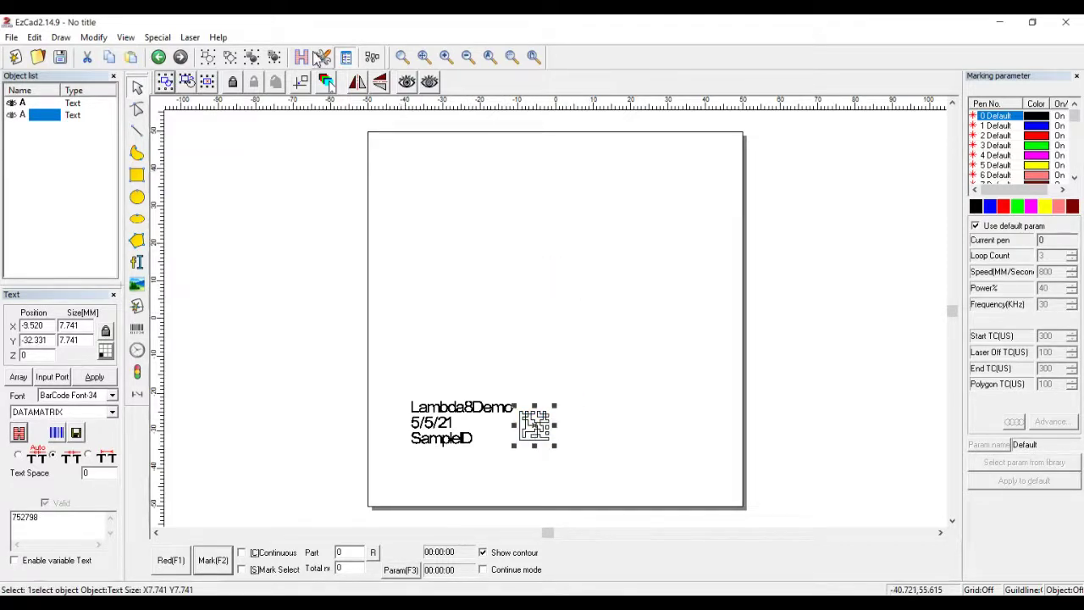
click(303, 57)
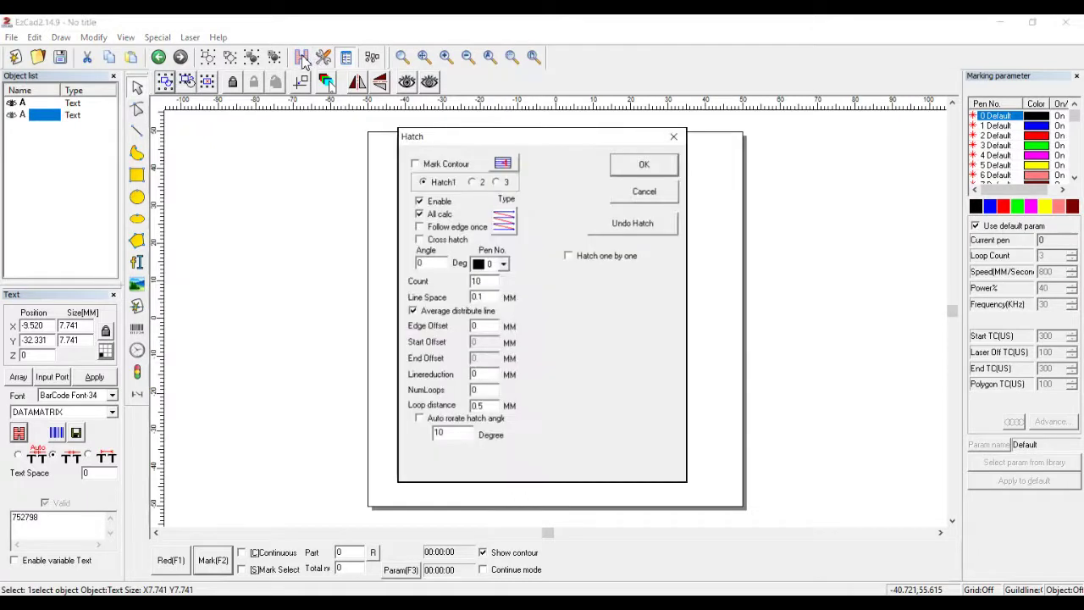
click(663, 167)
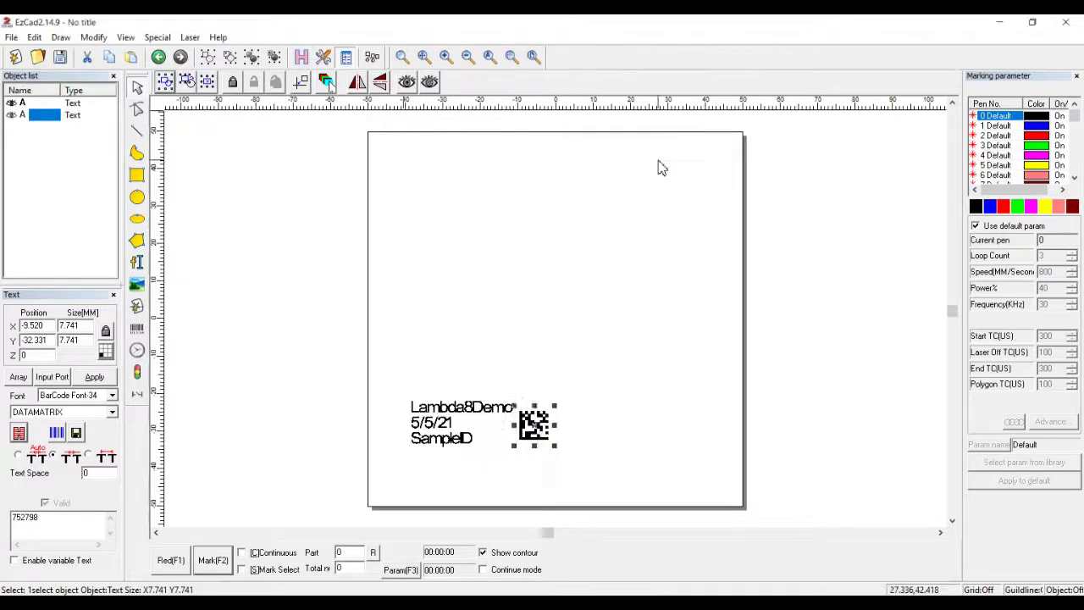
click(641, 392)
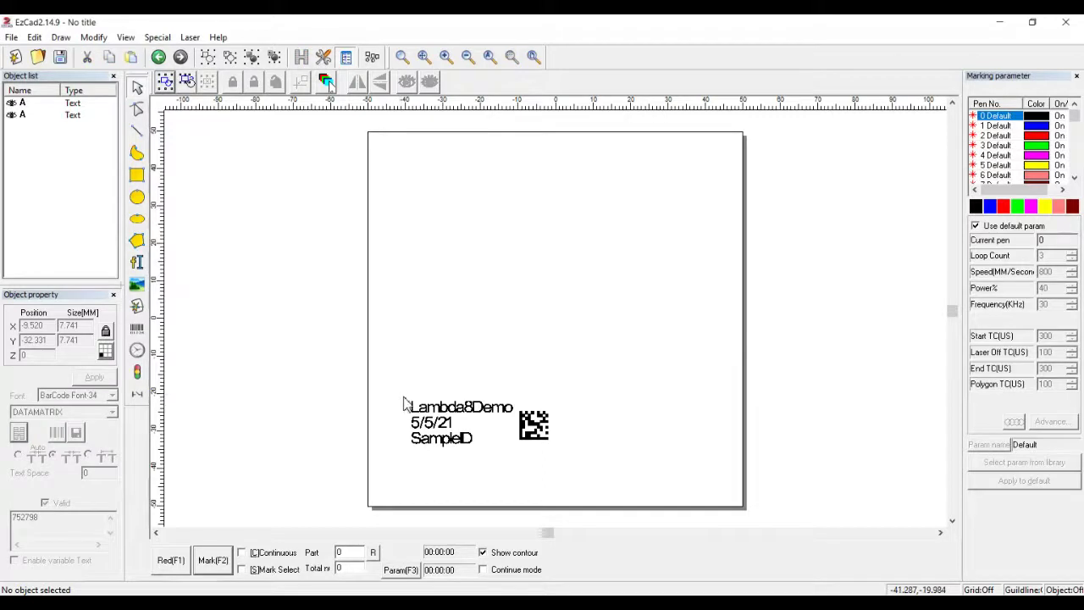
Move the text and DataMatrix code together toward the page's lower left
drag(404, 405, 564, 460)
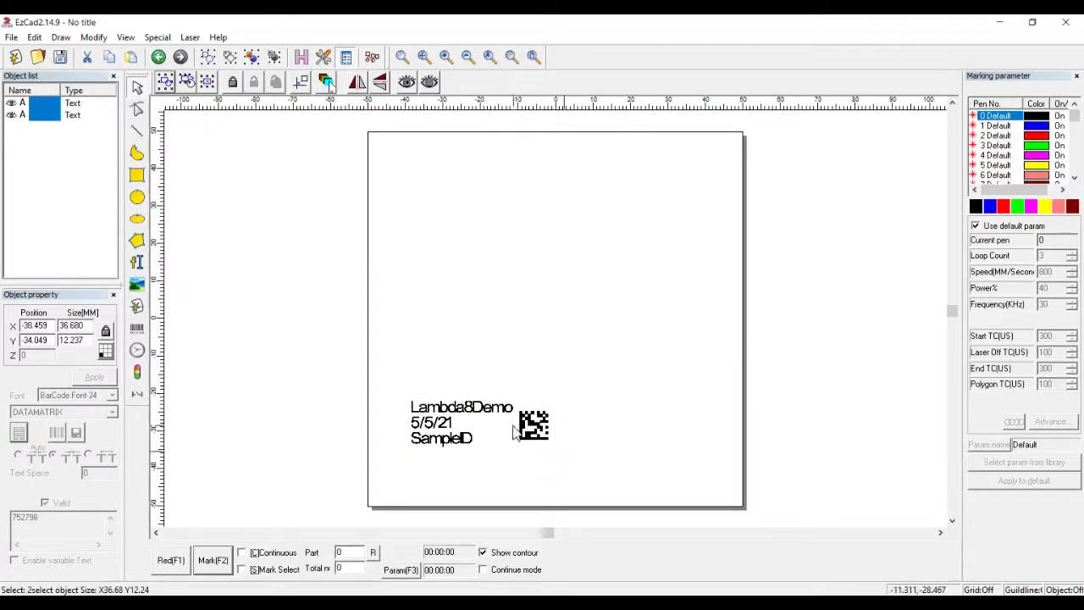
mouse_move(508, 421)
mouse_down()
mouse_move(501, 342)
mouse_move(489, 428)
mouse_up()
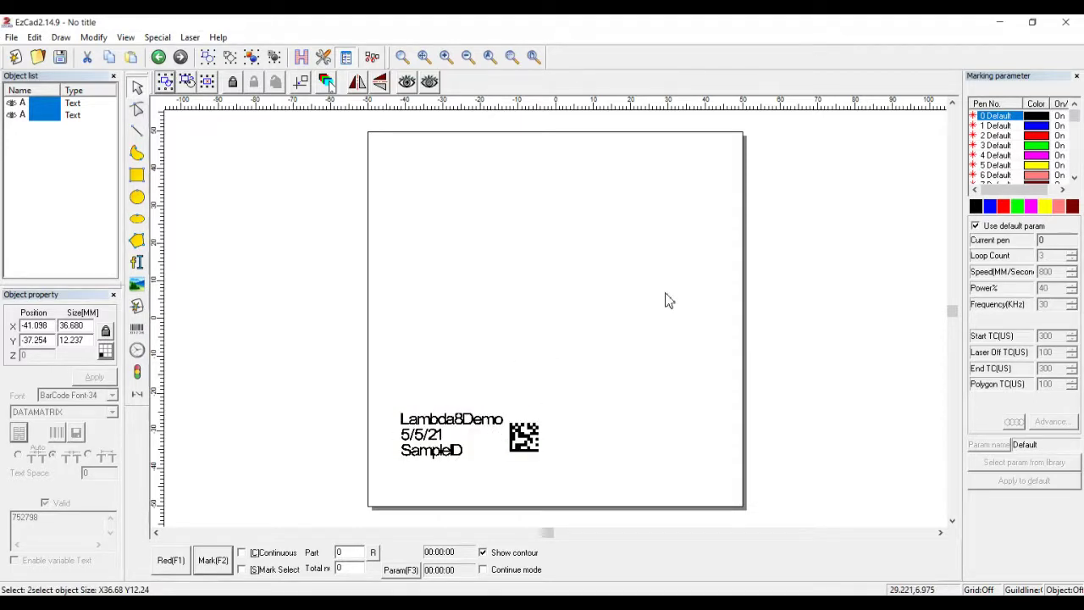
click(622, 301)
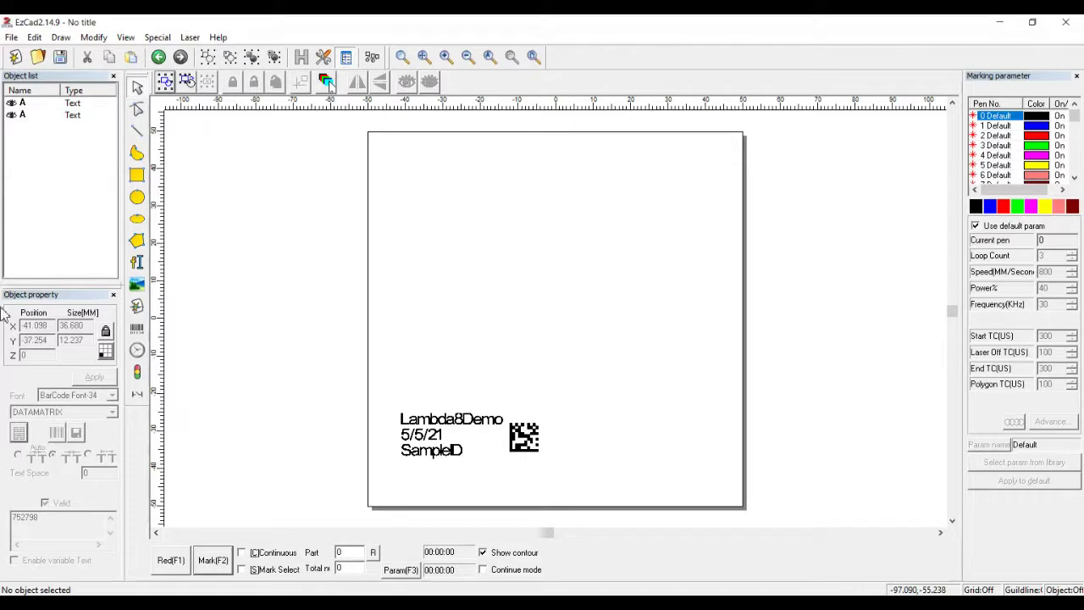
Open 'Lamda8 Webinar template single tube.ezd', discarding the untitled design without saving
click(12, 37)
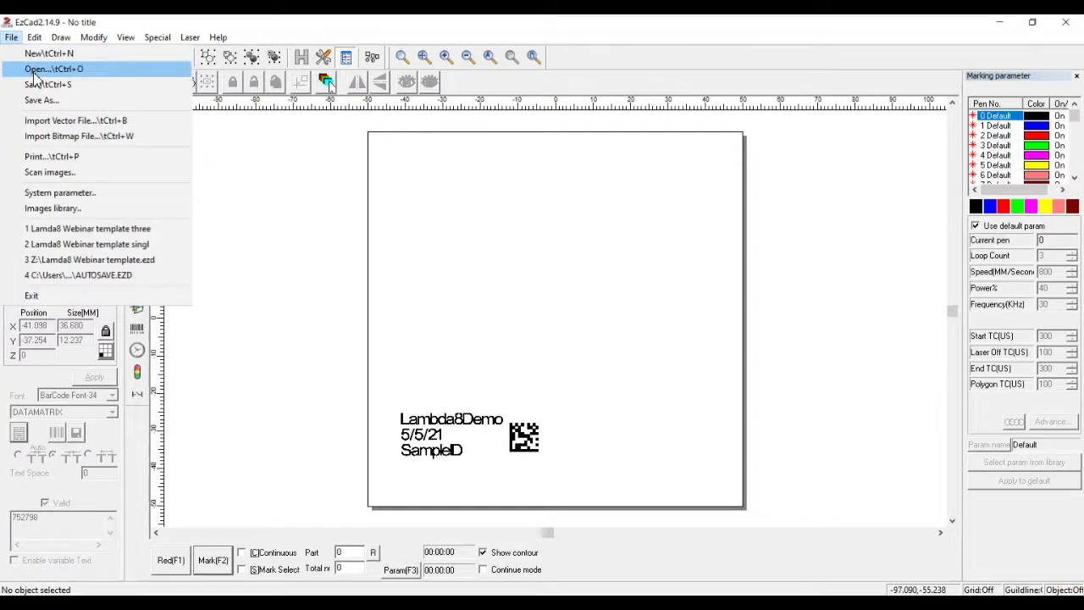
click(33, 71)
click(564, 201)
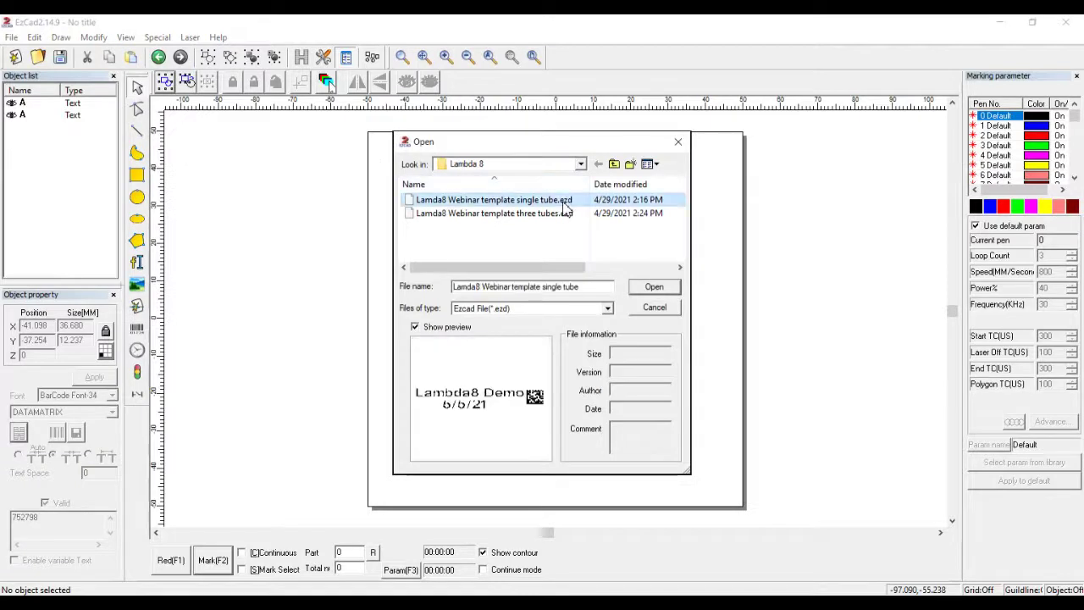
click(668, 287)
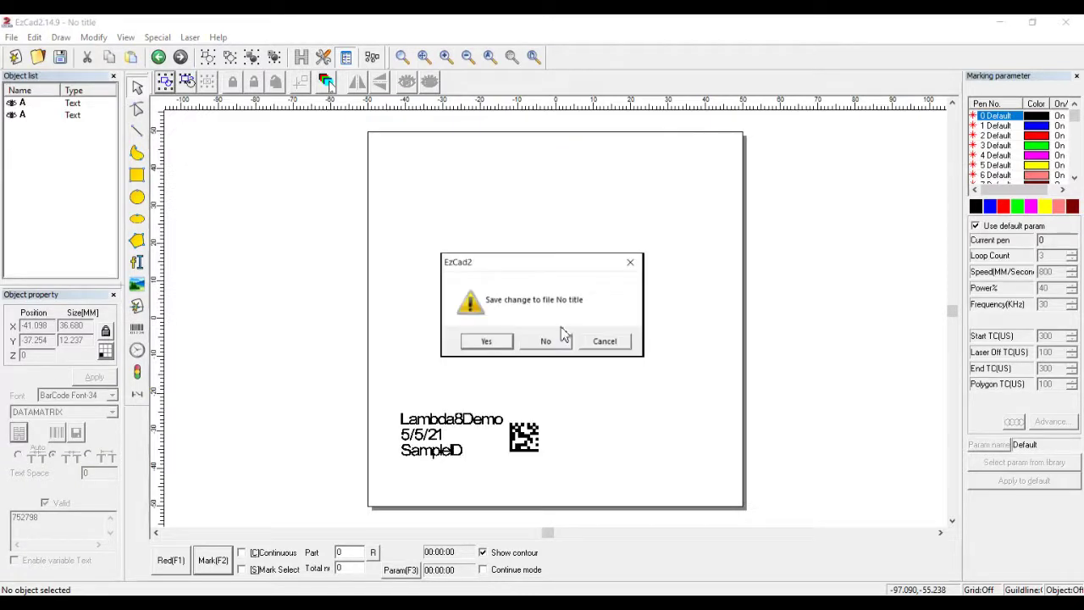
click(549, 342)
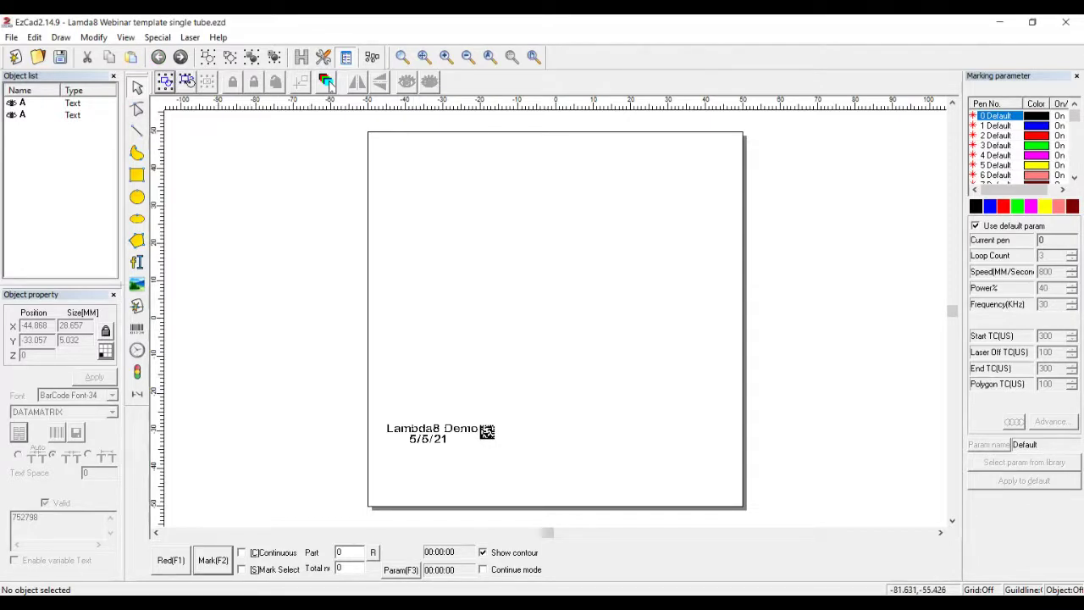
Laser mark the single-tube label once with F2, bringing the part count to 1
key(F2)
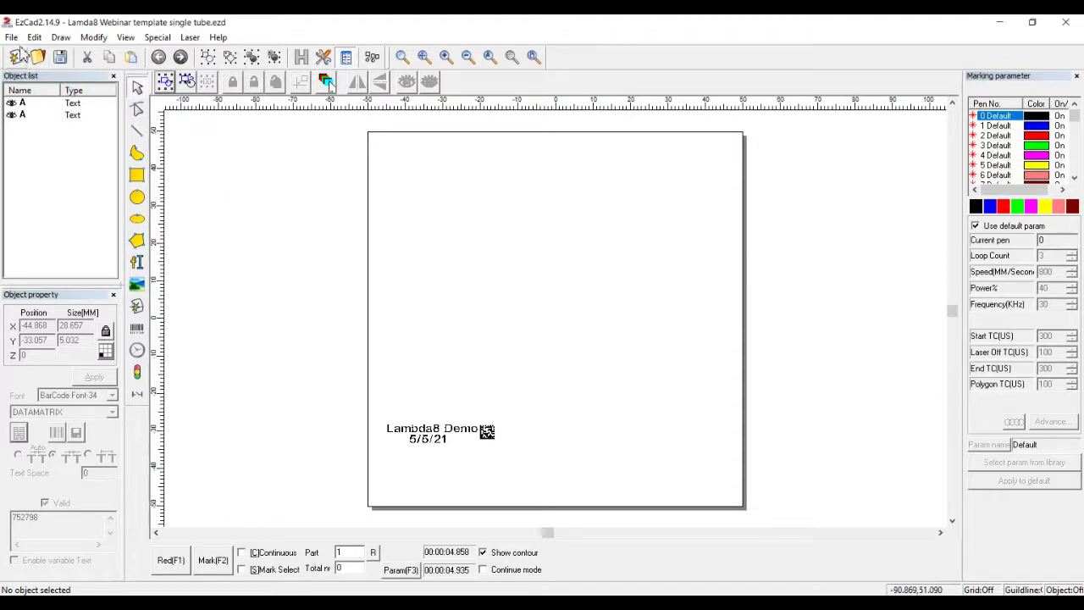
Open 'Lamda8 Webinar template three tubes.ezd' with its three stacked Lambda8 Demo labels
click(11, 38)
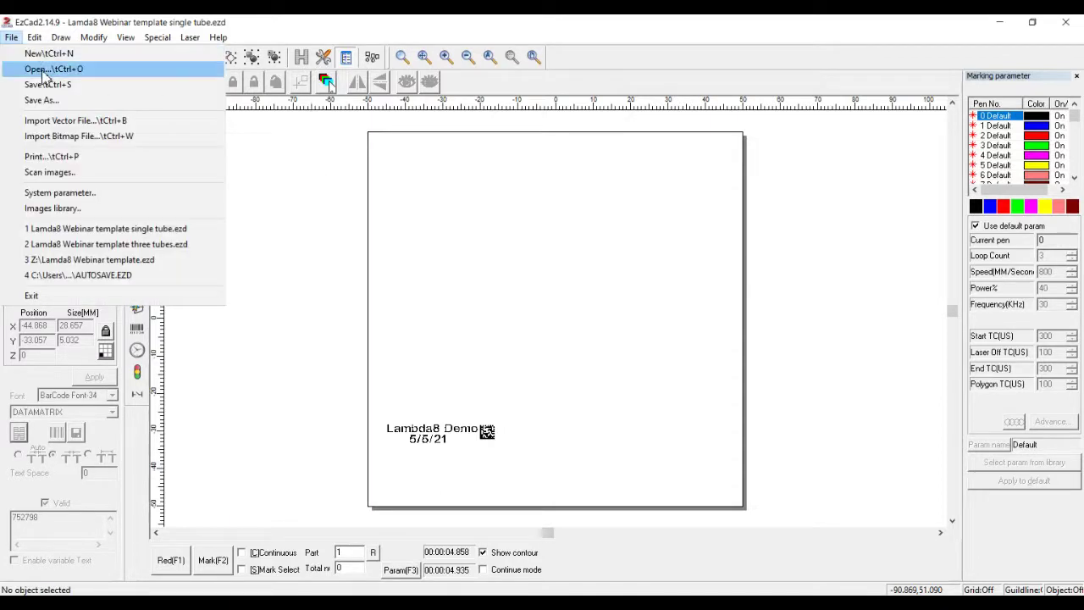
click(44, 70)
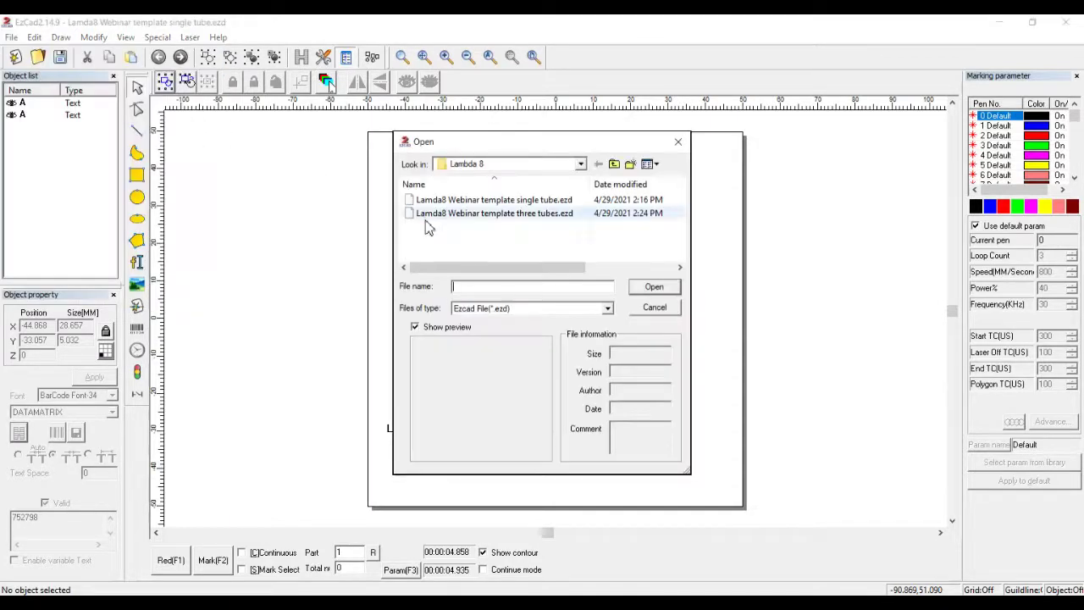
click(542, 214)
click(650, 289)
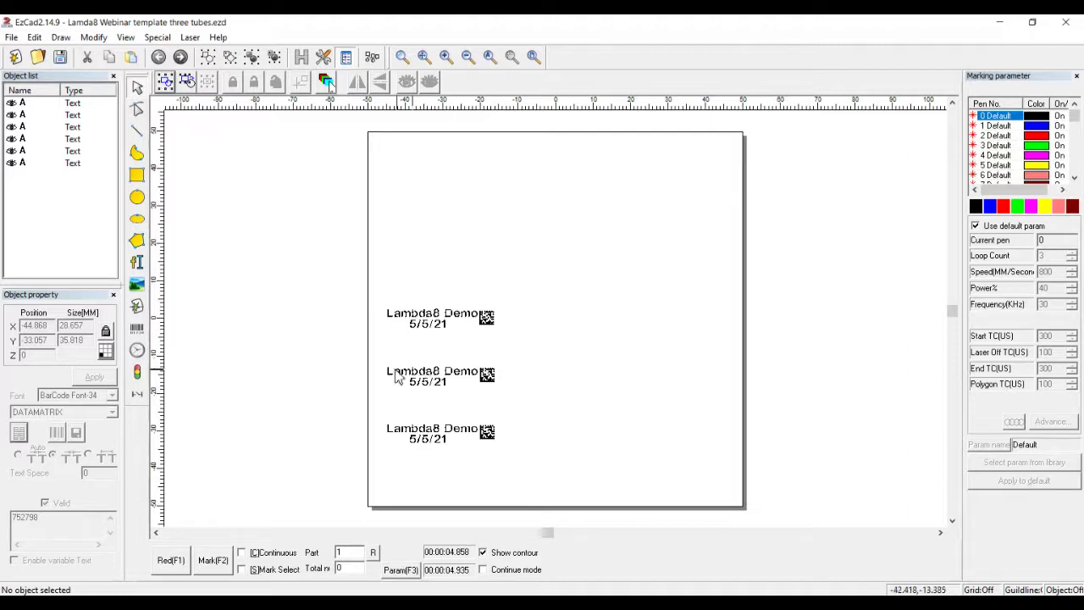
click(395, 327)
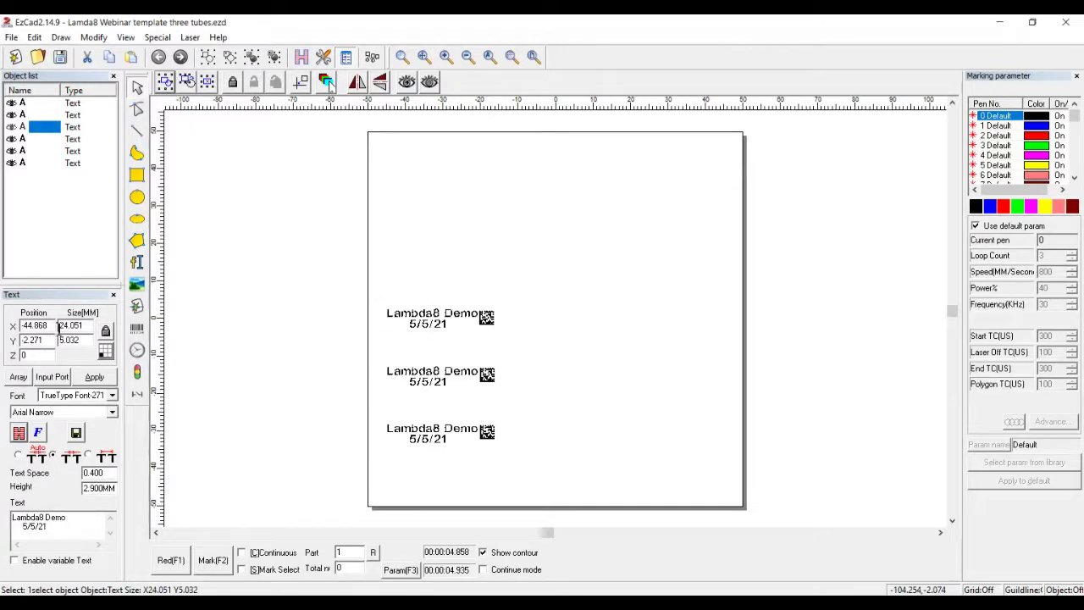
click(415, 381)
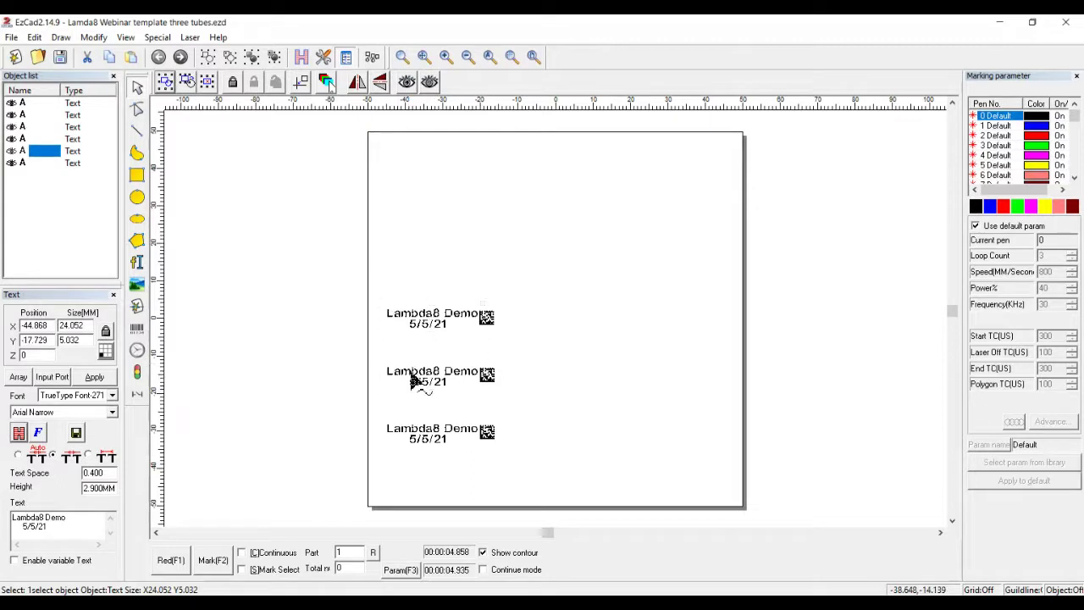
click(414, 439)
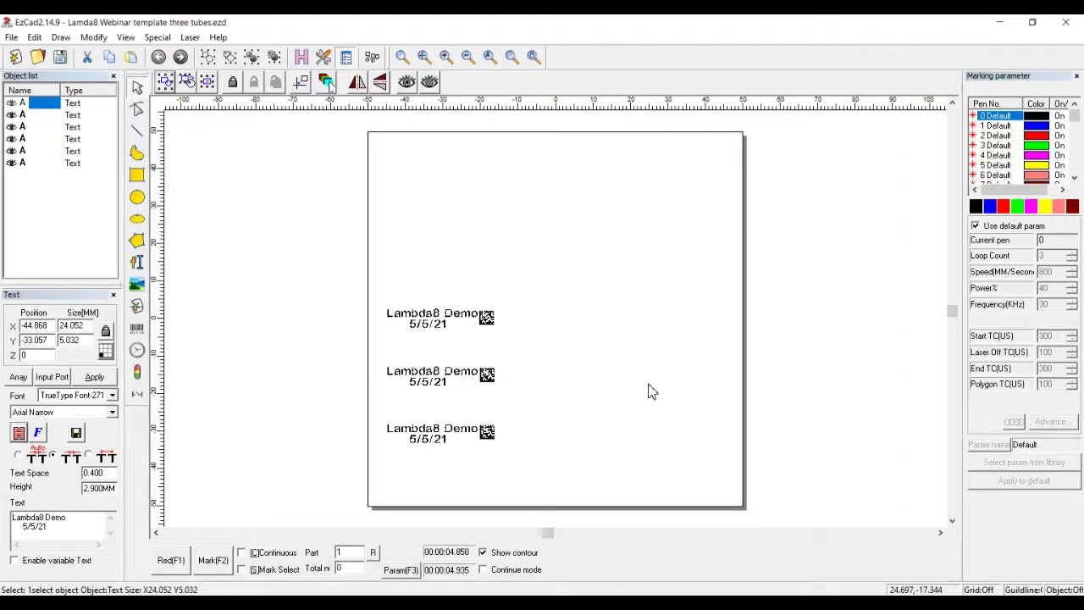
key(F1)
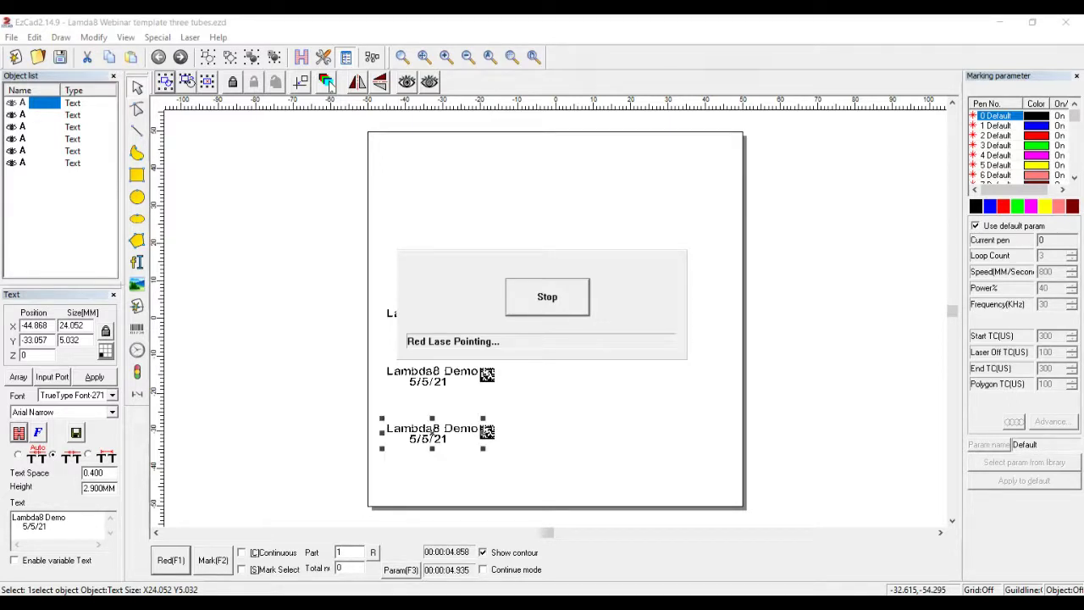
click(574, 314)
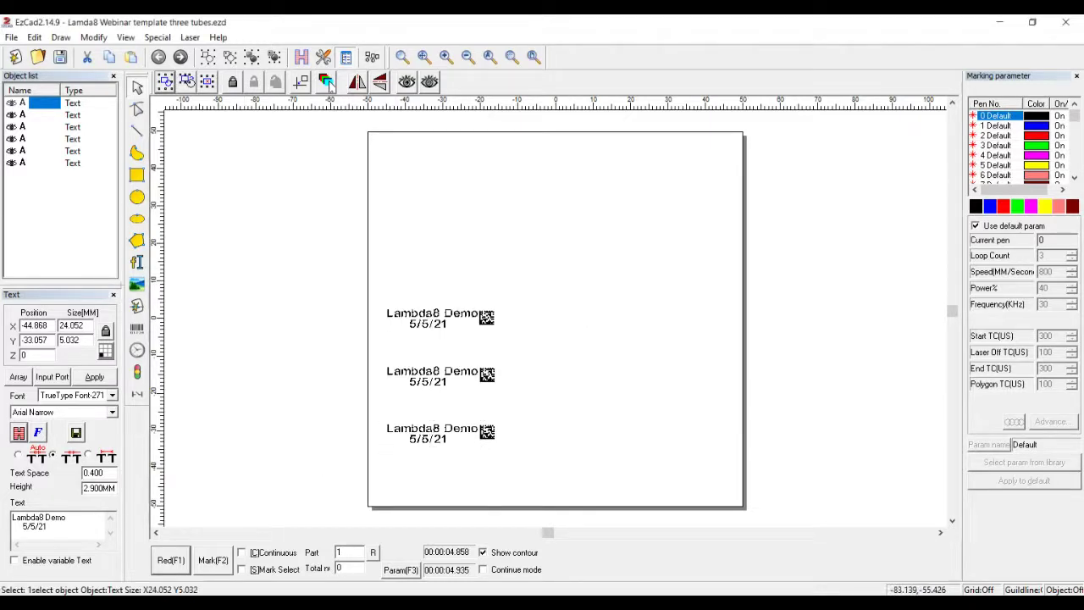
Start laser marking all three tube labels with F2
key(F2)
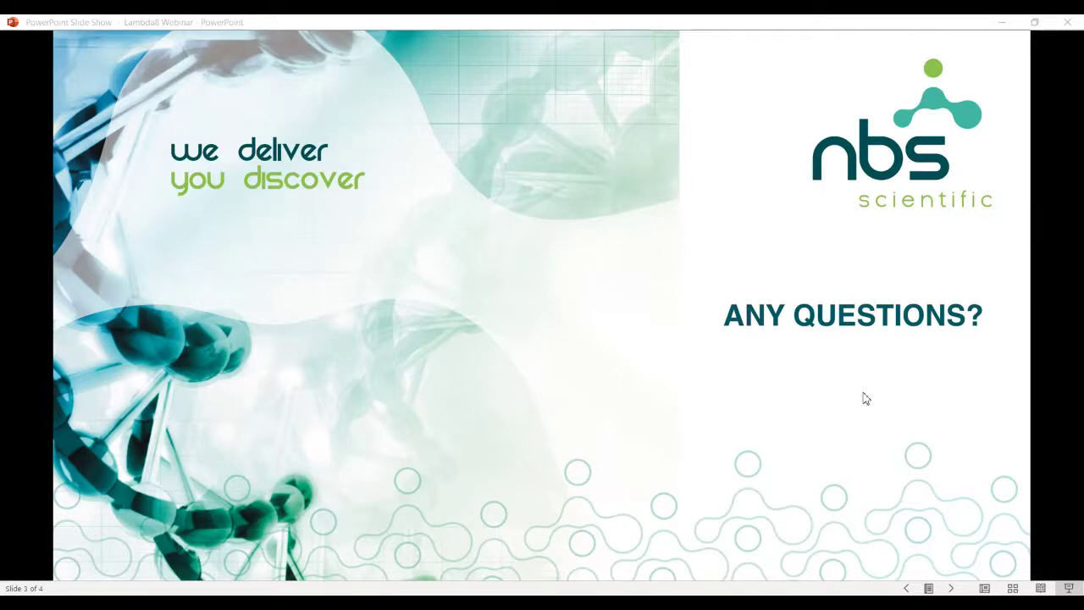
Advance the PowerPoint slide show to its final slide, 4 of 4, reading 'THANK YOU!'
click(1004, 366)
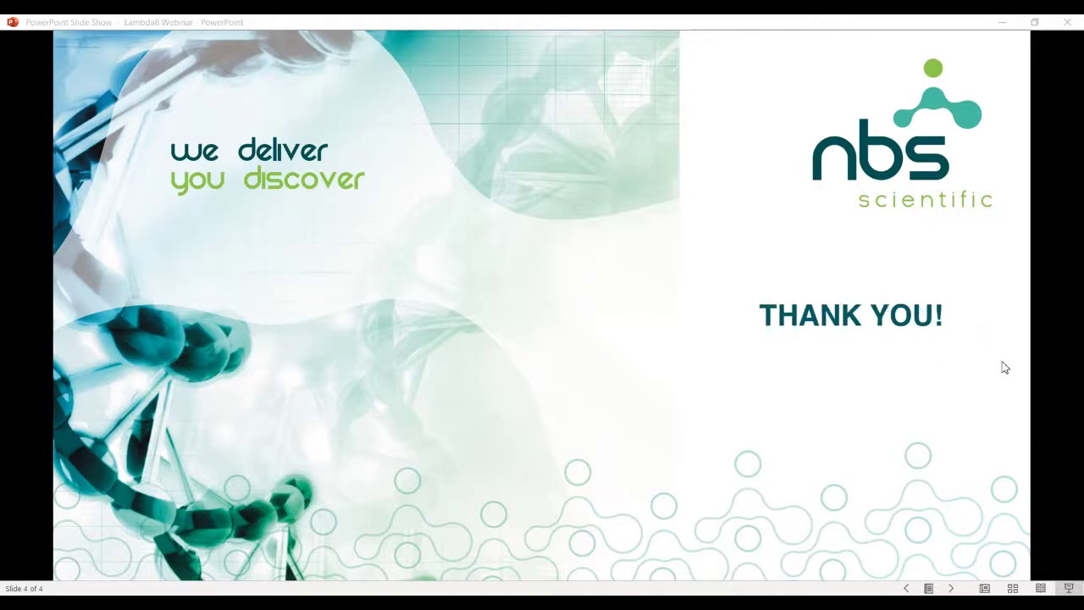